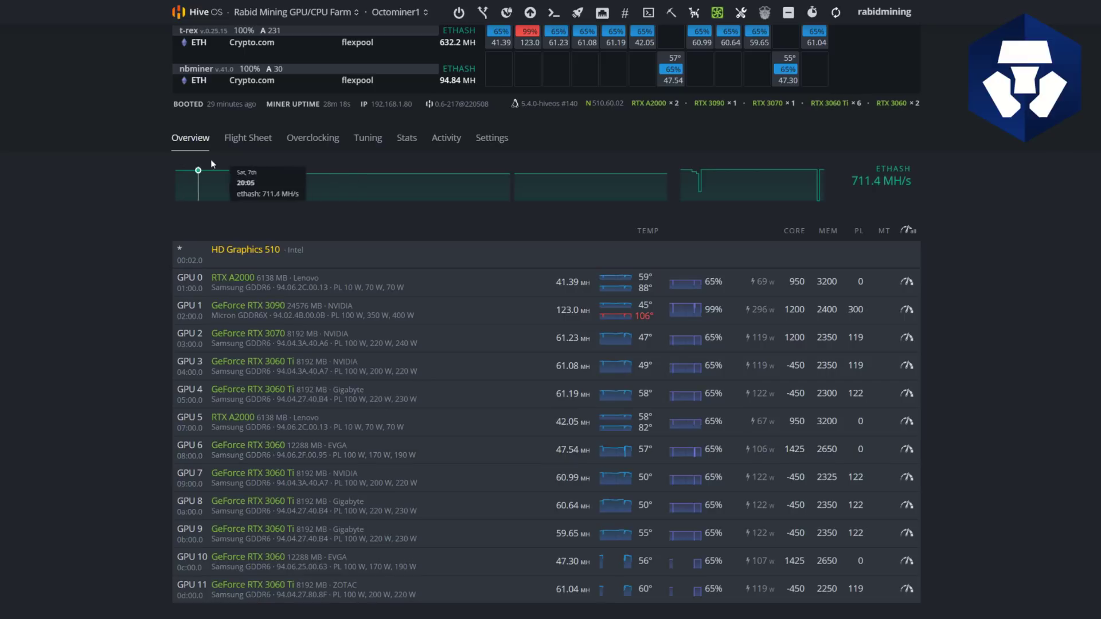
Open the TREX+NBMINER LHR flight sheet for editing and bring up its T-Rex Miner configuration.
{"action": "left_click", "coordinate": [248, 147]}
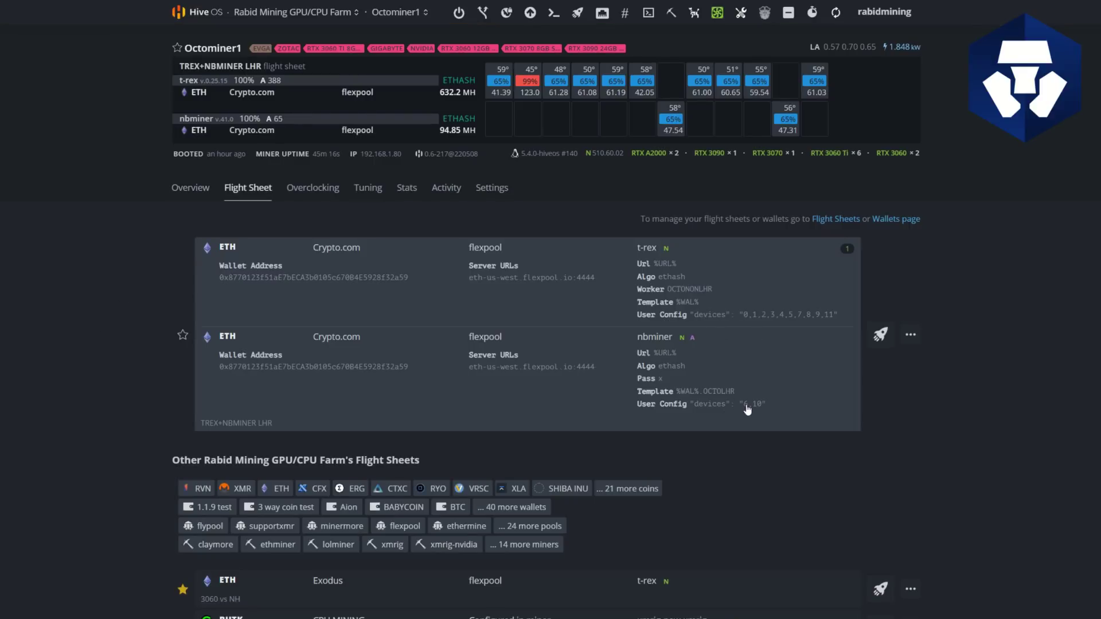
{"action": "left_click", "coordinate": [911, 334]}
{"action": "left_click", "coordinate": [903, 360]}
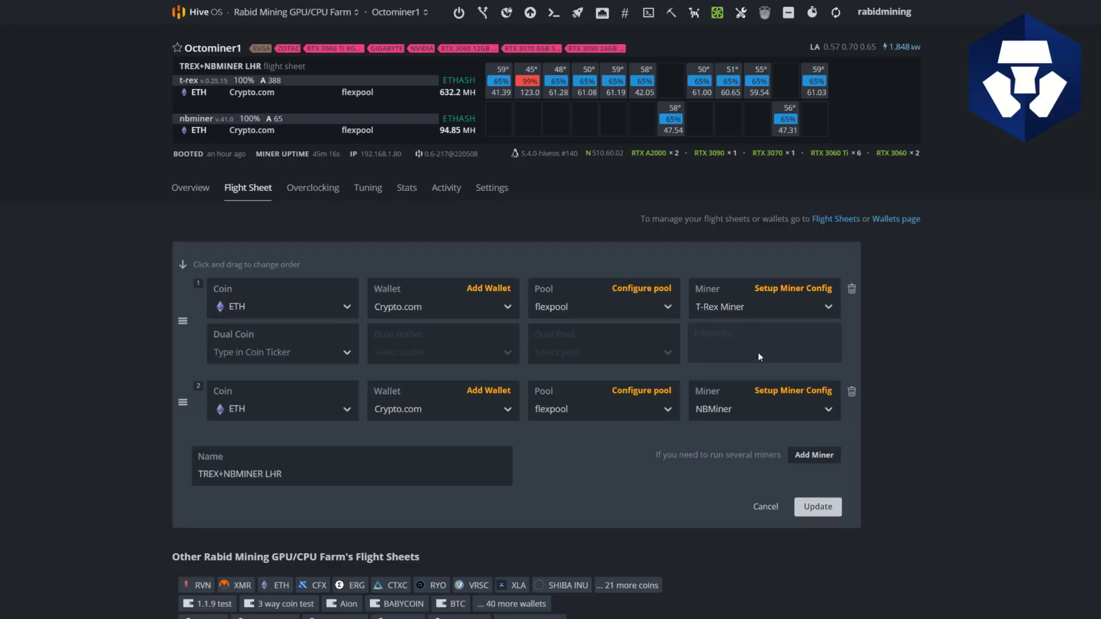
{"action": "left_click", "coordinate": [783, 291]}
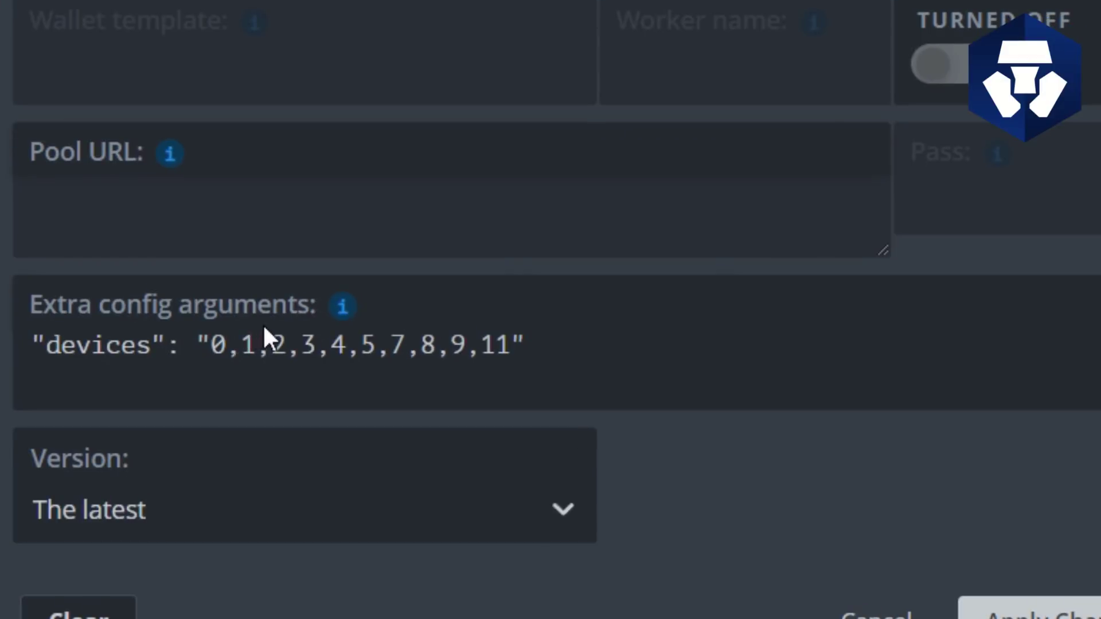
Insert the sample devices argument into T-Rex's extra config arguments and set its device list to "0,1,2,3".
{"action": "mouse_move", "coordinate": [398, 360]}
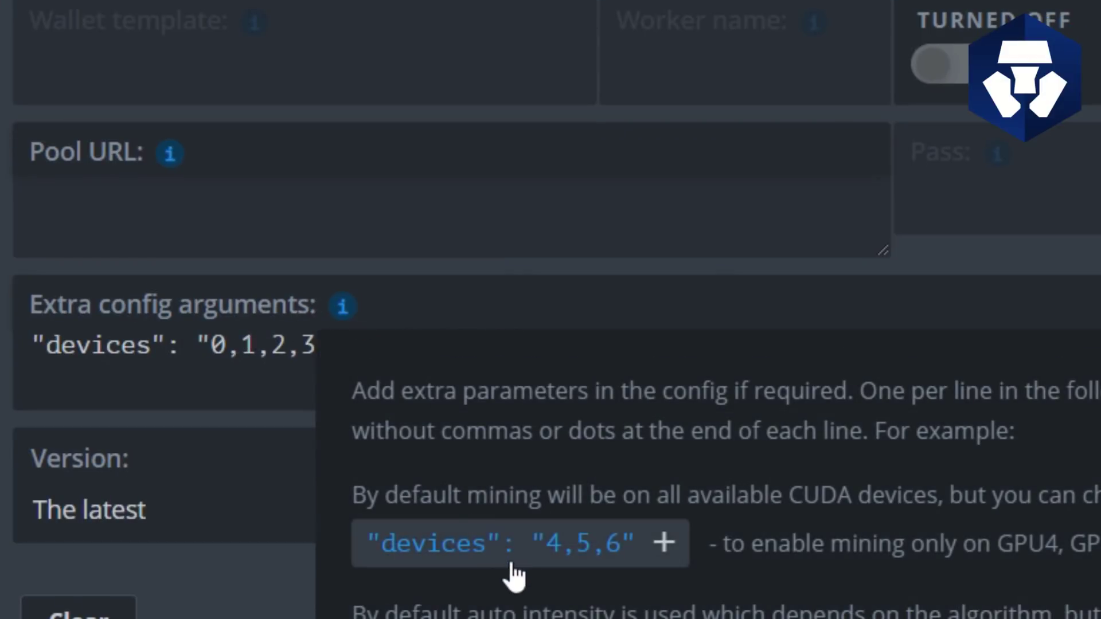
{"action": "left_click", "coordinate": [467, 565]}
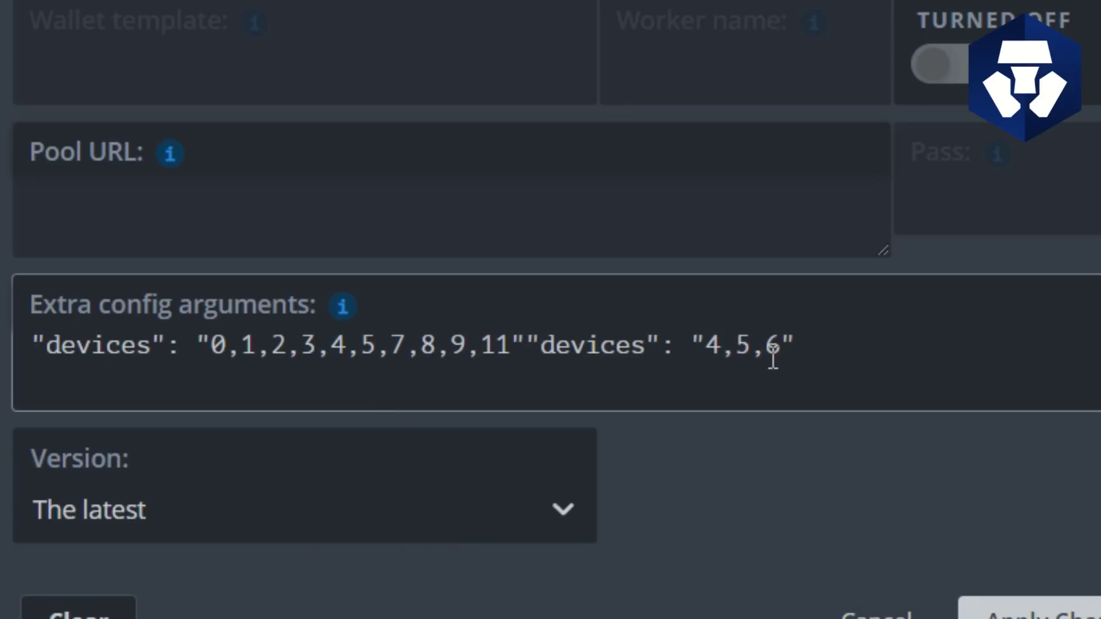
{"action": "left_click", "coordinate": [792, 351]}
{"action": "key", "text": "BackSpace"}
{"action": "key", "text": "BackSpace"}
{"action": "key", "text": "BackSpace"}
{"action": "key", "text": "BackSpace"}
{"action": "key", "text": "BackSpace"}
{"action": "type", "text": "0,110"}
{"action": "key", "text": "BackSpace"}
{"action": "key", "text": "BackSpace"}
{"action": "type", "text": ",2,3"}
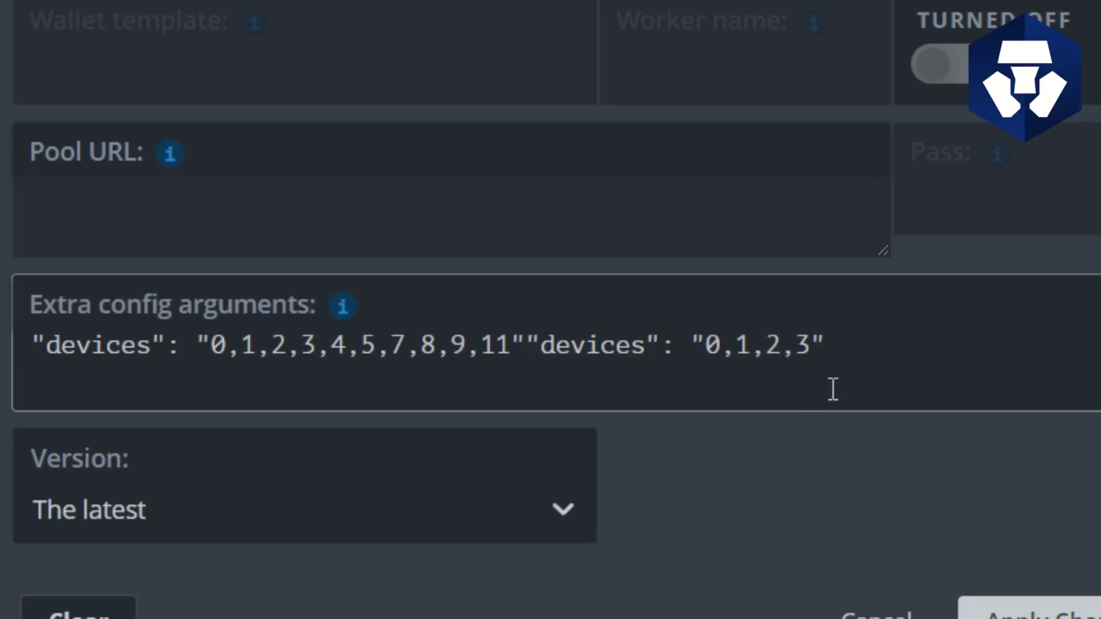
Remove the added "0,1,2,3" devices argument from T-Rex's extra config arguments.
{"action": "key", "text": "BackSpace"}
{"action": "key", "text": "BackSpace"}
{"action": "key", "text": "BackSpace"}
{"action": "key", "text": "BackSpace"}
{"action": "key", "text": "BackSpace"}
{"action": "key", "text": "BackSpace"}
{"action": "key", "text": "BackSpace"}
{"action": "key", "text": "BackSpace"}
{"action": "key", "text": "BackSpace"}
{"action": "key", "text": "BackSpace"}
{"action": "key", "text": "BackSpace"}
{"action": "key", "text": "BackSpace"}
{"action": "key", "text": "BackSpace"}
{"action": "key", "text": "BackSpace"}
{"action": "key", "text": "BackSpace"}
{"action": "key", "text": "BackSpace"}
{"action": "key", "text": "BackSpace"}
{"action": "key", "text": "BackSpace"}
{"action": "key", "text": "BackSpace"}
{"action": "key", "text": "BackSpace"}
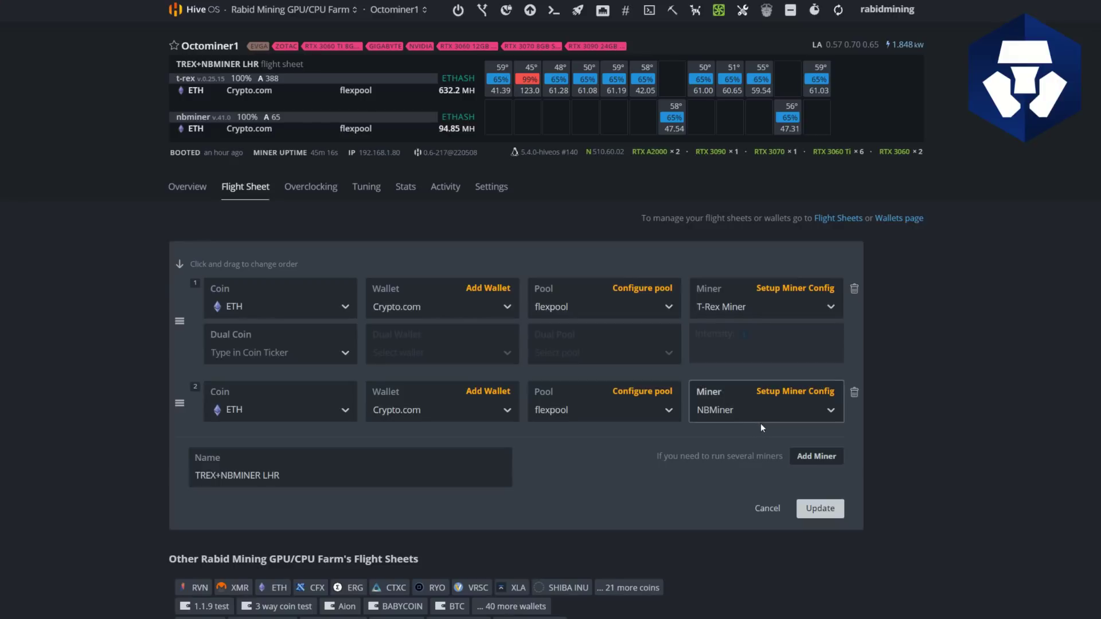
In the NBMiner configuration, insert the sample devices argument "0,1,3,4" into the extra config arguments and delete it again.
{"action": "left_click", "coordinate": [777, 394]}
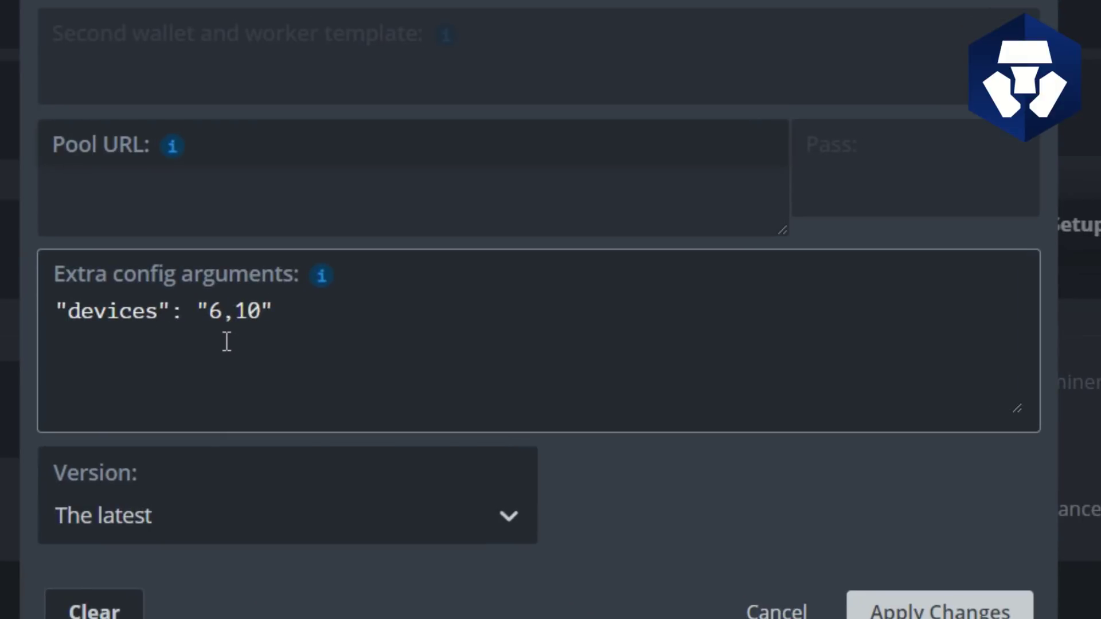
{"action": "mouse_move", "coordinate": [332, 285]}
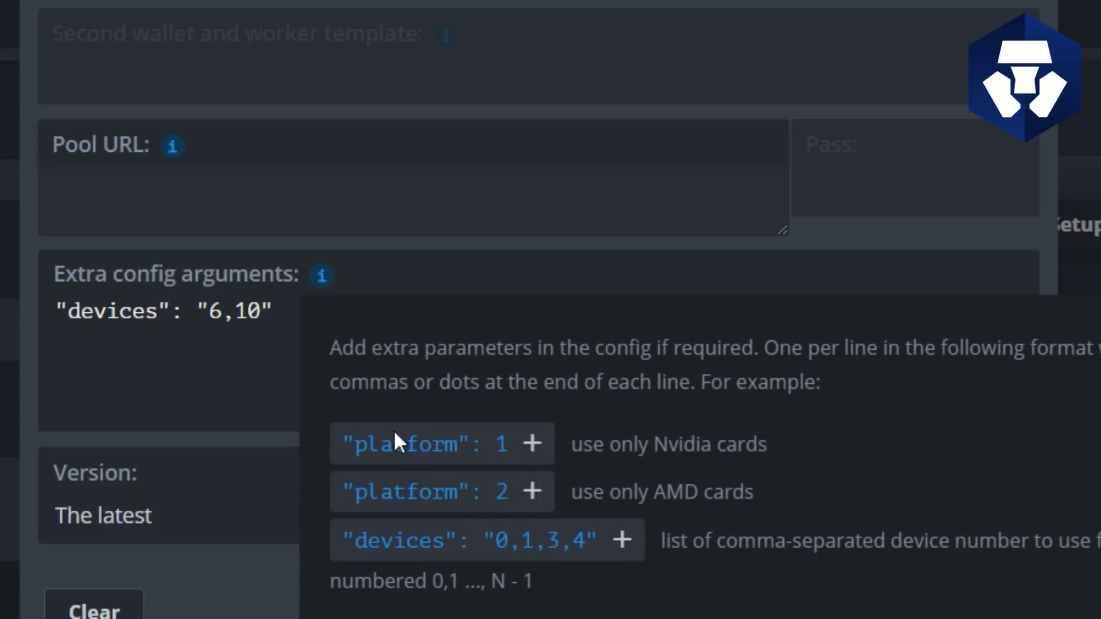
{"action": "left_click", "coordinate": [406, 541]}
{"action": "left_click", "coordinate": [332, 420]}
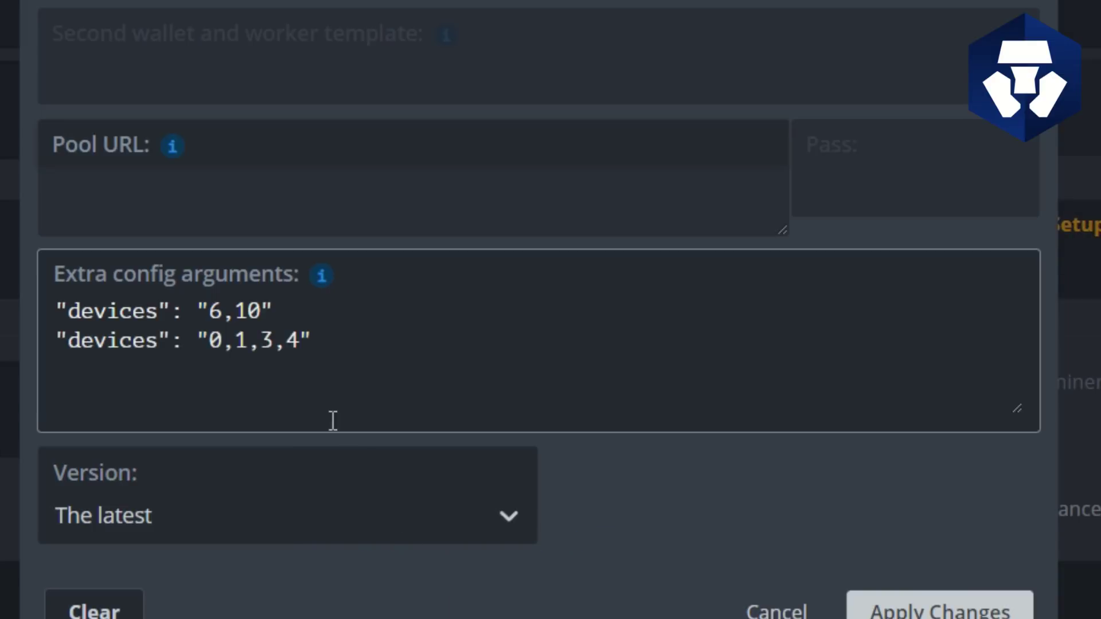
{"action": "left_click_drag", "start_coordinate": [332, 350], "coordinate": [61, 362]}
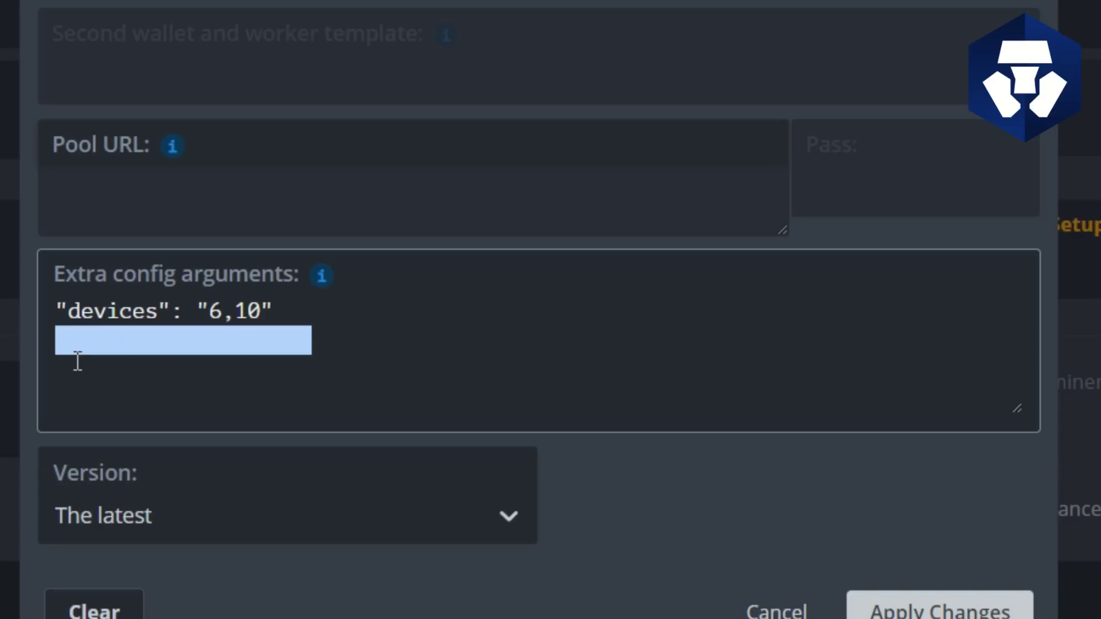
{"action": "key", "text": "BackSpace"}
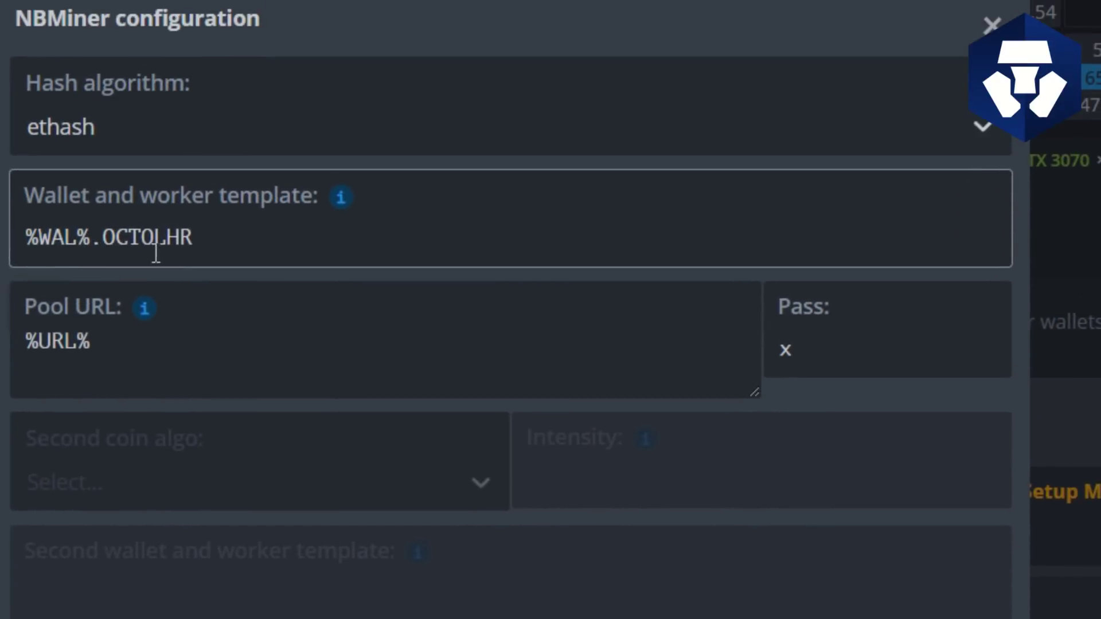
Append the %WAL%.%WORKER_NAME% sample to NBMiner's wallet and worker template and replace its worker placeholder with sdlkfnglds;ngk.
{"action": "mouse_move", "coordinate": [340, 207]}
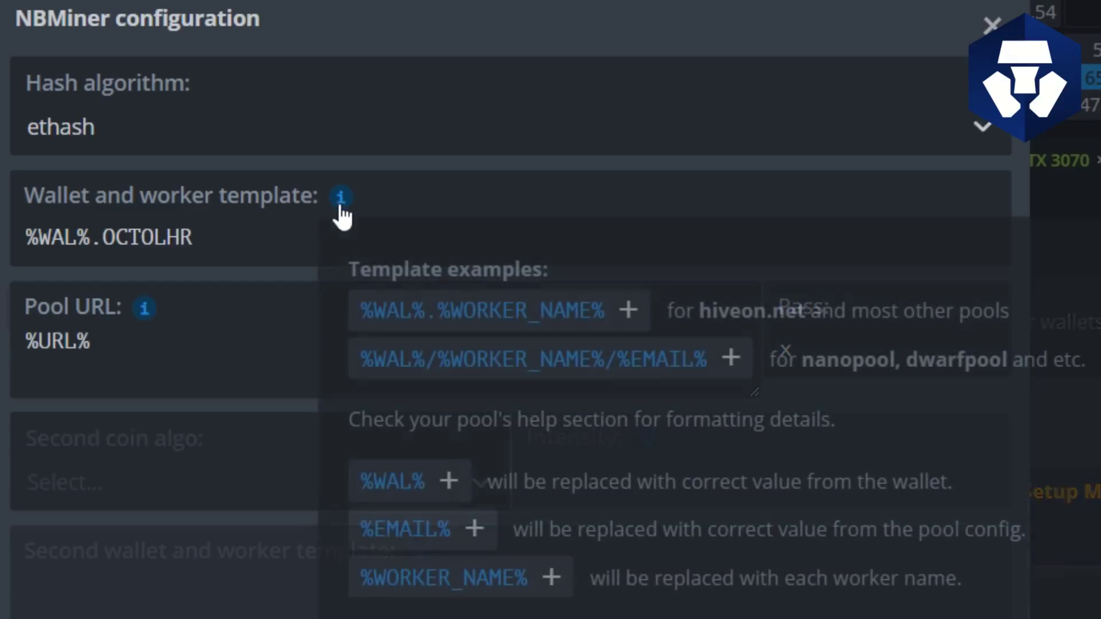
{"action": "left_click", "coordinate": [457, 320]}
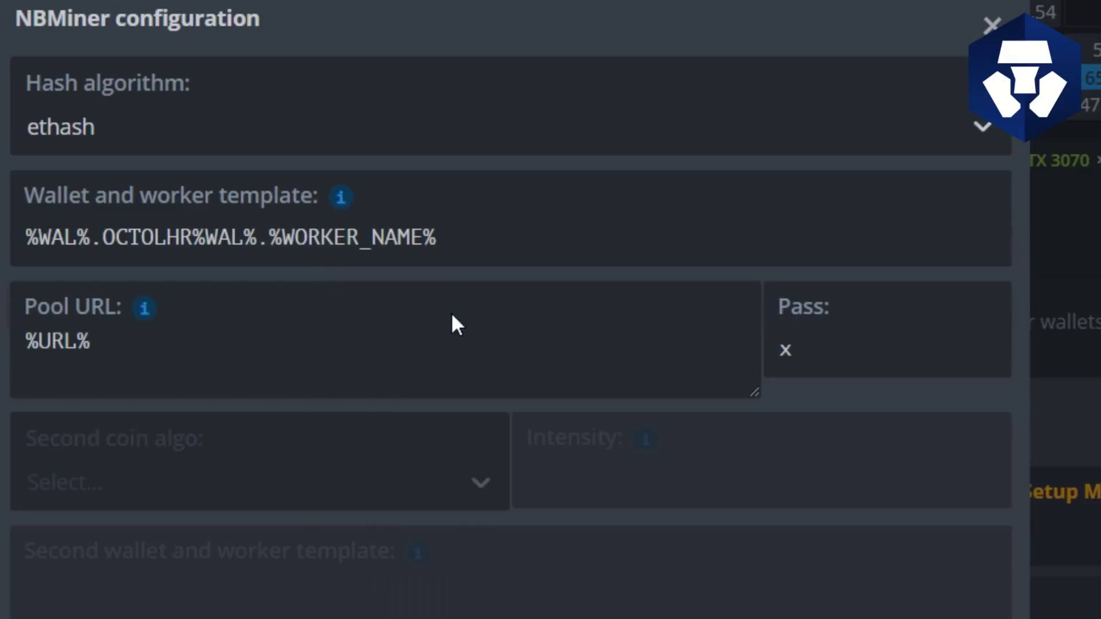
{"action": "left_click", "coordinate": [435, 247]}
{"action": "key", "text": "BackSpace"}
{"action": "key", "text": "BackSpace"}
{"action": "key", "text": "BackSpace"}
{"action": "key", "text": "BackSpace"}
{"action": "key", "text": "BackSpace"}
{"action": "key", "text": "BackSpace"}
{"action": "key", "text": "BackSpace"}
{"action": "key", "text": "BackSpace"}
{"action": "key", "text": "BackSpace"}
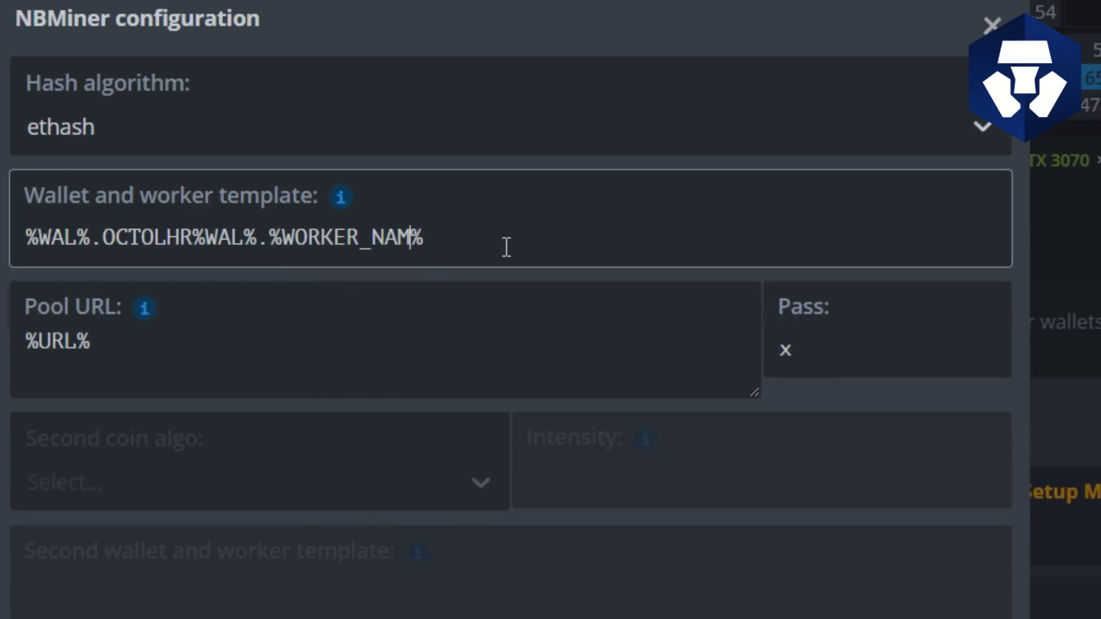
{"action": "key", "text": "BackSpace"}
{"action": "key", "text": "BackSpace"}
{"action": "key", "text": "BackSpace"}
{"action": "key", "text": "Delete"}
{"action": "type", "text": "sdlkfnglds;ngk"}
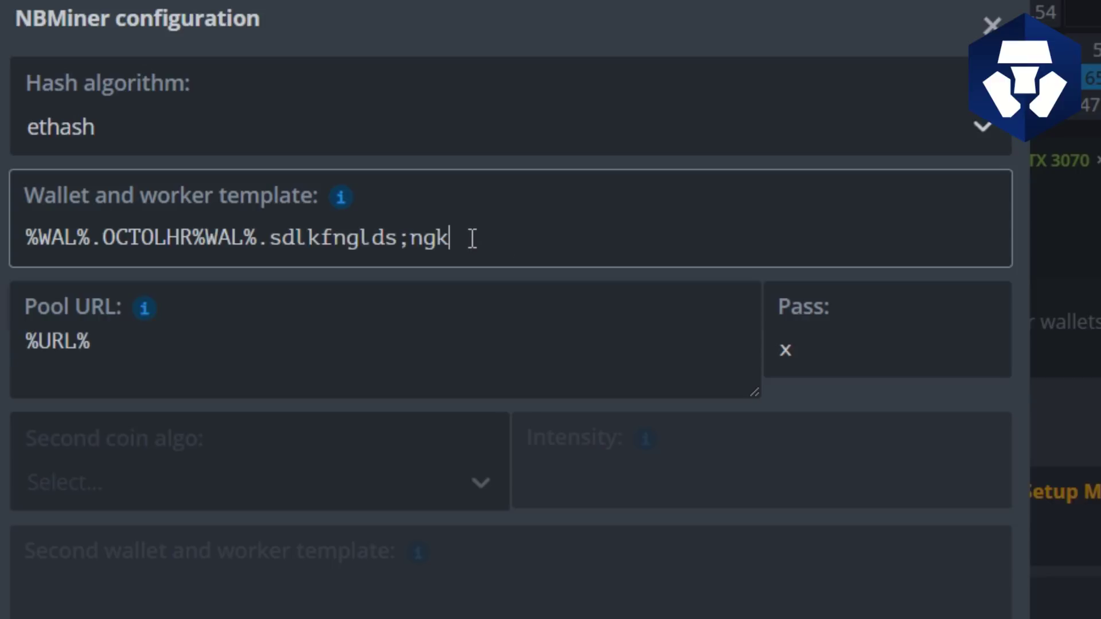
Remove the appended sample text from NBMiner's wallet and worker template, restoring %WAL%.OCTOLHR.
{"action": "key", "text": "BackSpace"}
{"action": "key", "text": "BackSpace"}
{"action": "key", "text": "BackSpace"}
{"action": "key", "text": "BackSpace"}
{"action": "key", "text": "BackSpace"}
{"action": "key", "text": "BackSpace"}
{"action": "key", "text": "BackSpace"}
{"action": "key", "text": "BackSpace"}
{"action": "key", "text": "BackSpace"}
{"action": "key", "text": "BackSpace"}
{"action": "key", "text": "BackSpace"}
{"action": "key", "text": "BackSpace"}
{"action": "key", "text": "BackSpace"}
{"action": "key", "text": "BackSpace"}
{"action": "key", "text": "BackSpace"}
{"action": "key", "text": "BackSpace"}
{"action": "key", "text": "BackSpace"}
{"action": "key", "text": "BackSpace"}
{"action": "key", "text": "BackSpace"}
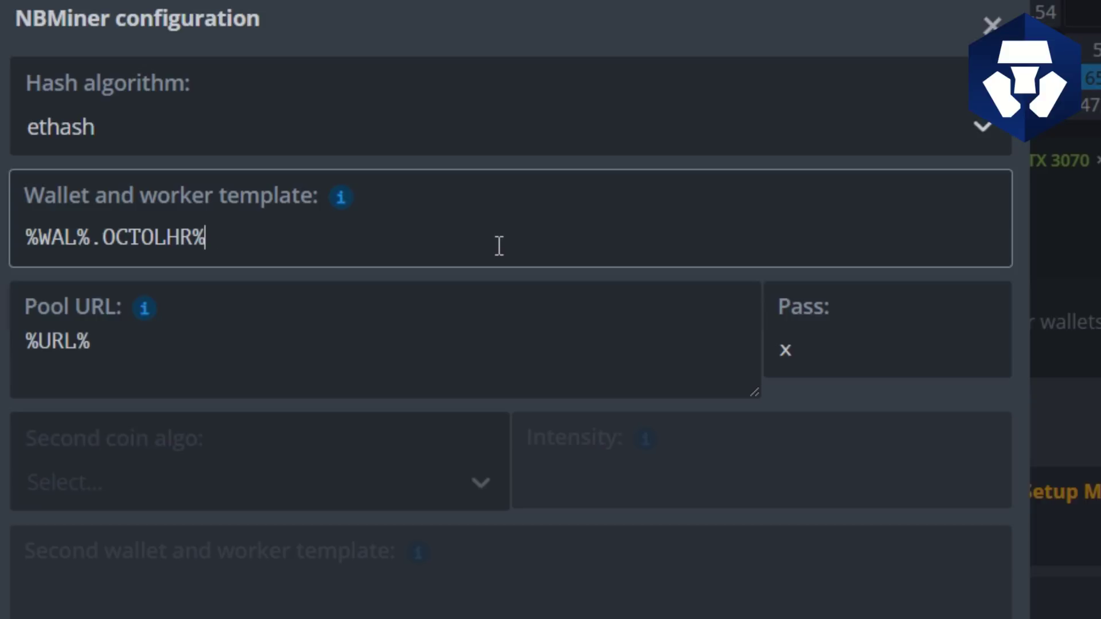
{"action": "key", "text": "BackSpace"}
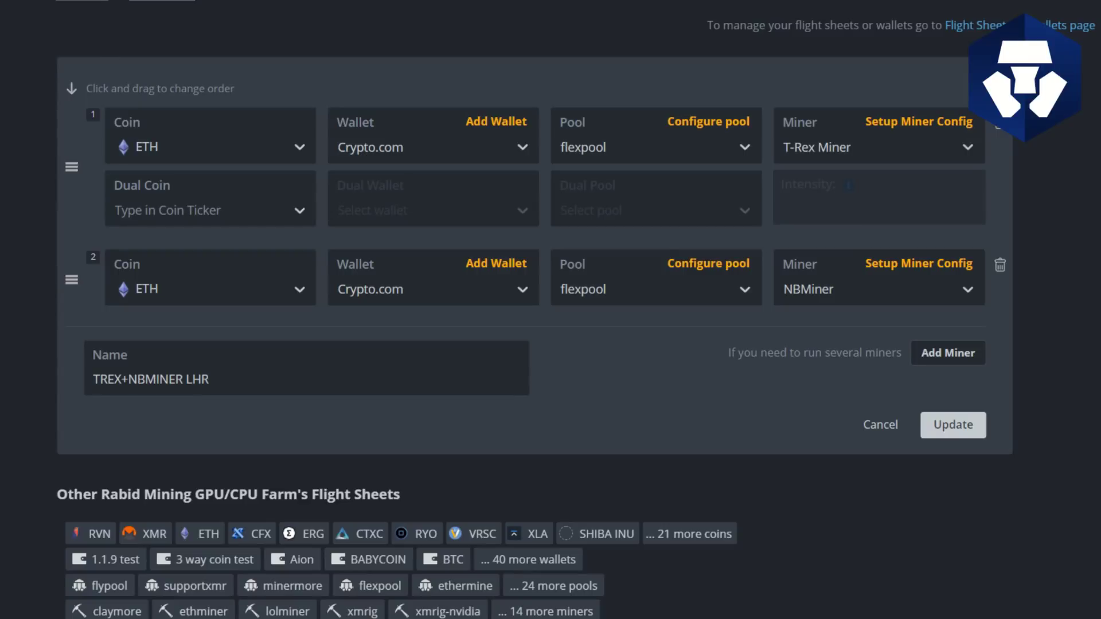
{"action": "scroll", "coordinate": [143, 174], "scroll_direction": "down", "scroll_amount": 15}
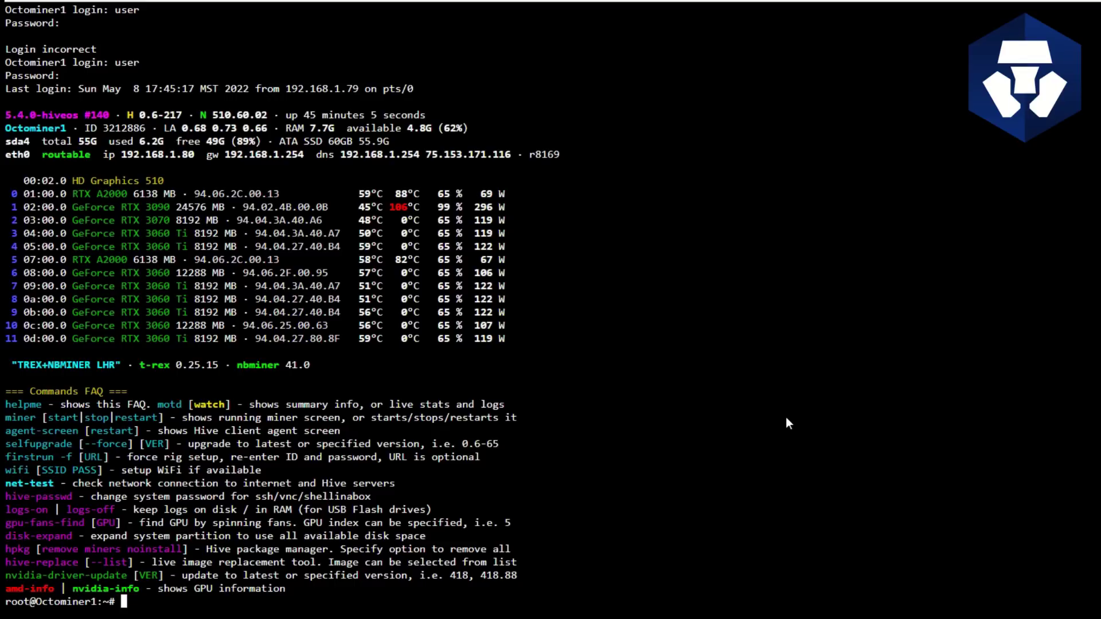
{"action": "type", "text": "miner"}
{"action": "key", "text": "BackSpace"}
{"action": "key", "text": "BackSpace"}
{"action": "key", "text": "BackSpace"}
{"action": "key", "text": "BackSpace"}
{"action": "key", "text": "BackSpace"}
Run motd watch in the Octominer1 terminal to show the live stats and miner logs.
{"action": "type", "text": "motd"}
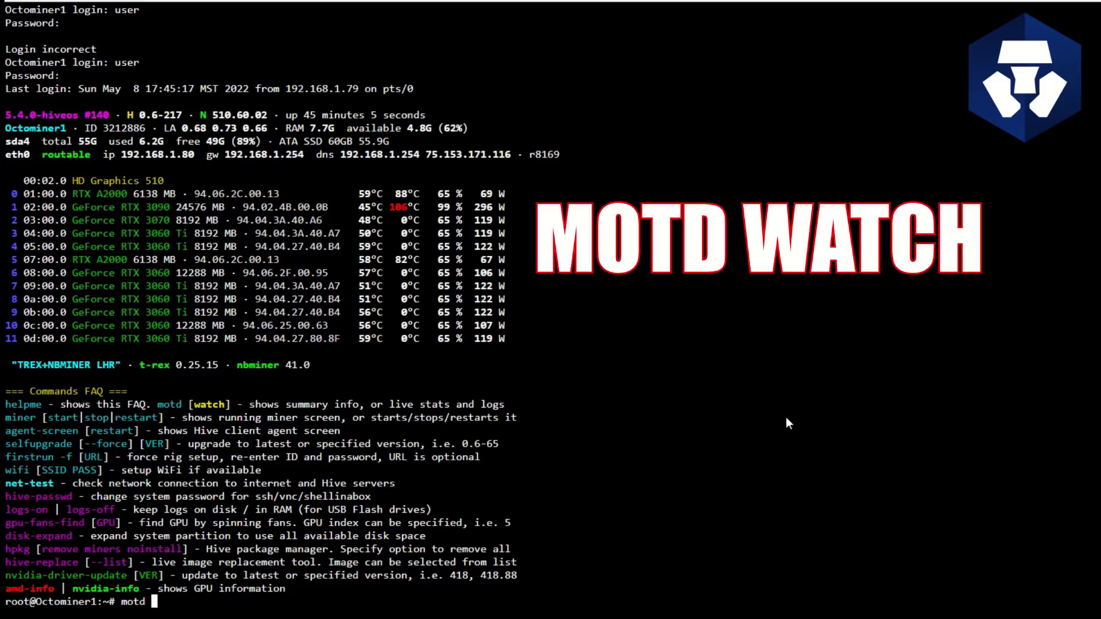
{"action": "type", "text": " watch"}
{"action": "key", "text": "Return"}
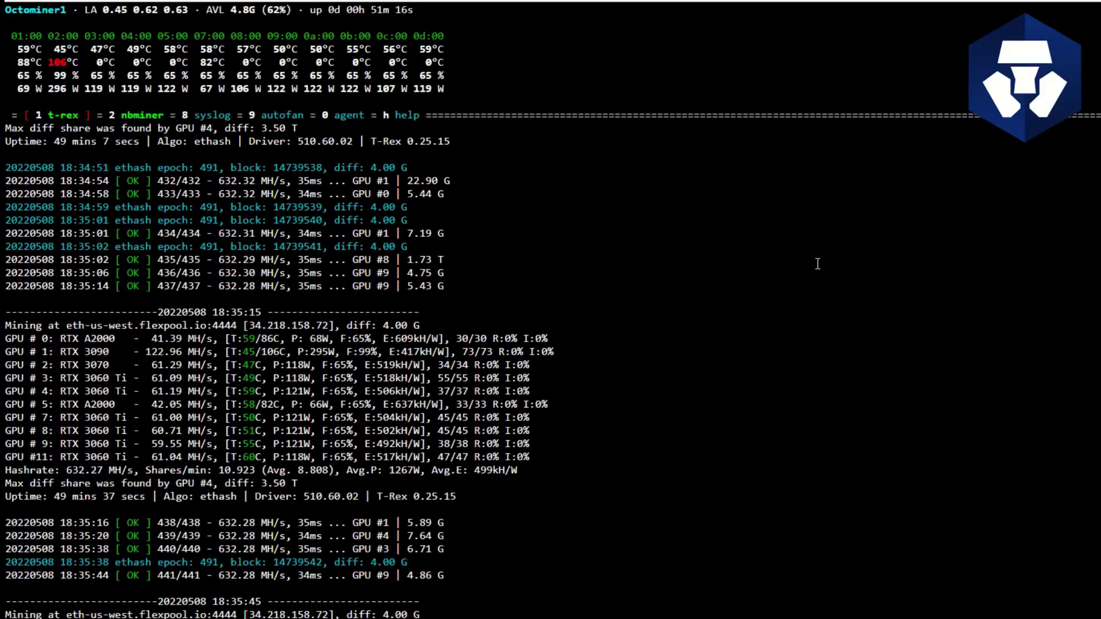
Alternate the live log view between the t-rex and nbminer miners, ending on nbminer.
{"action": "key", "text": "2"}
{"action": "key", "text": "1"}
{"action": "key", "text": "2"}
{"action": "key", "text": "1"}
{"action": "key", "text": "2"}
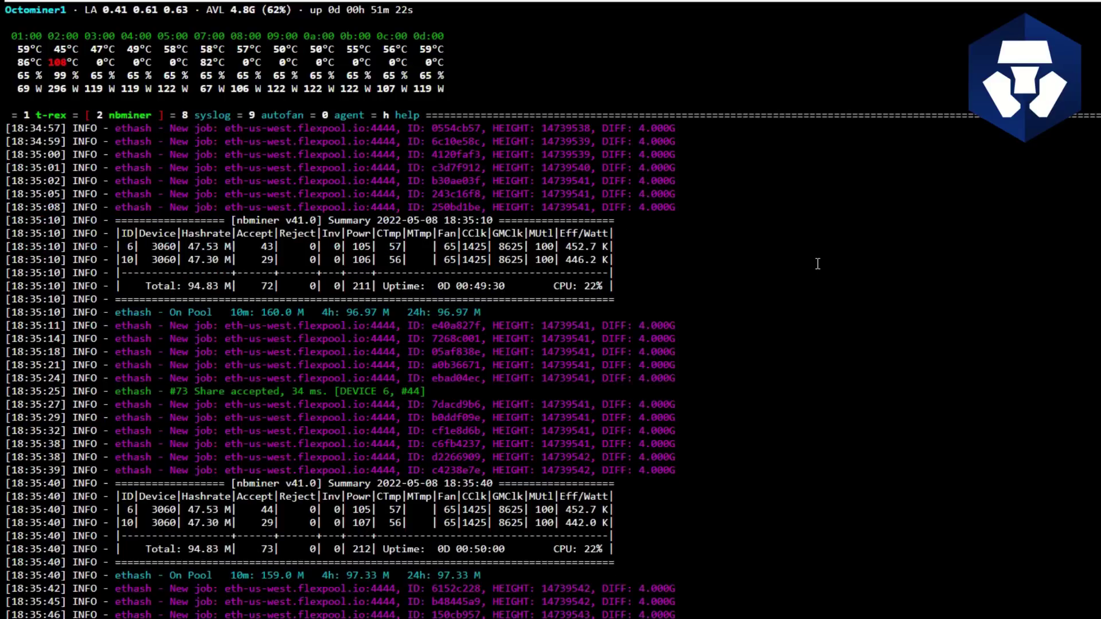